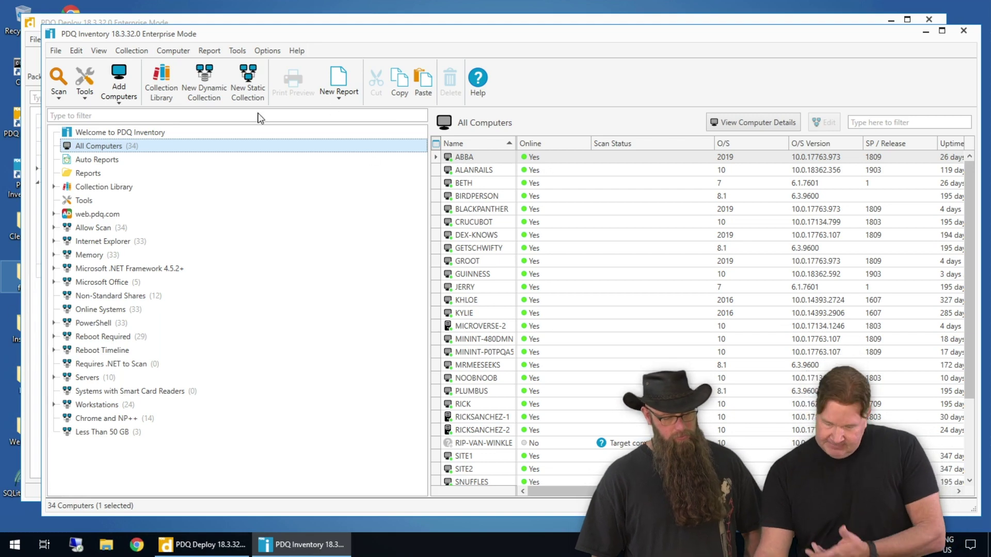
Start a static collection named Test Machines with AlanRails, BirdPerson, DEX-KNOWS and GUINNESS as members.
click(249, 84)
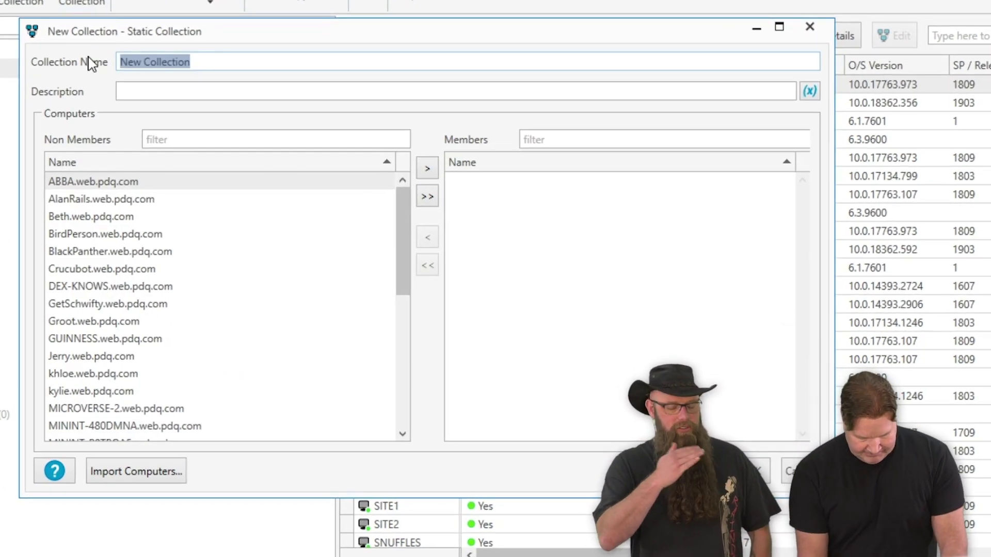
text(Test Machines)
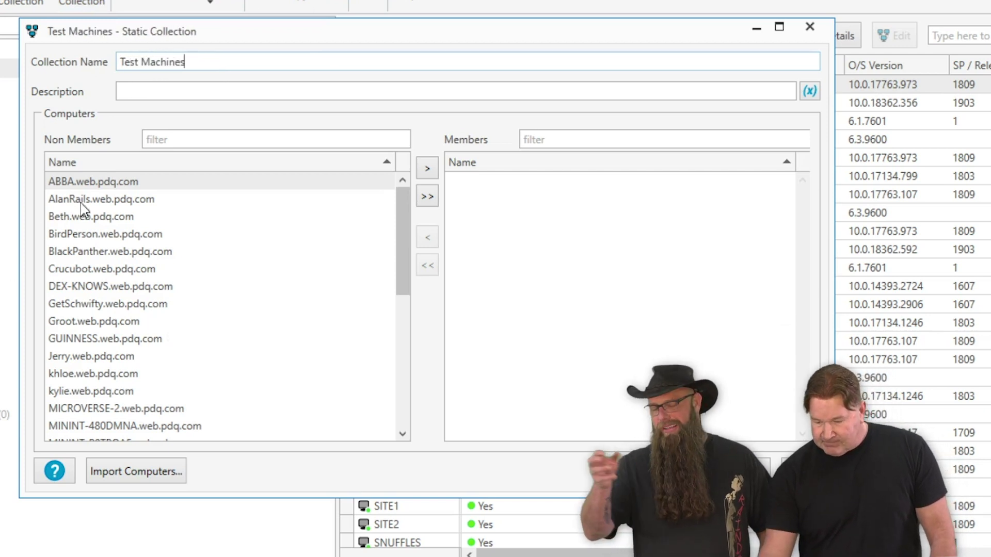
click(81, 201)
ctrl+click(88, 235)
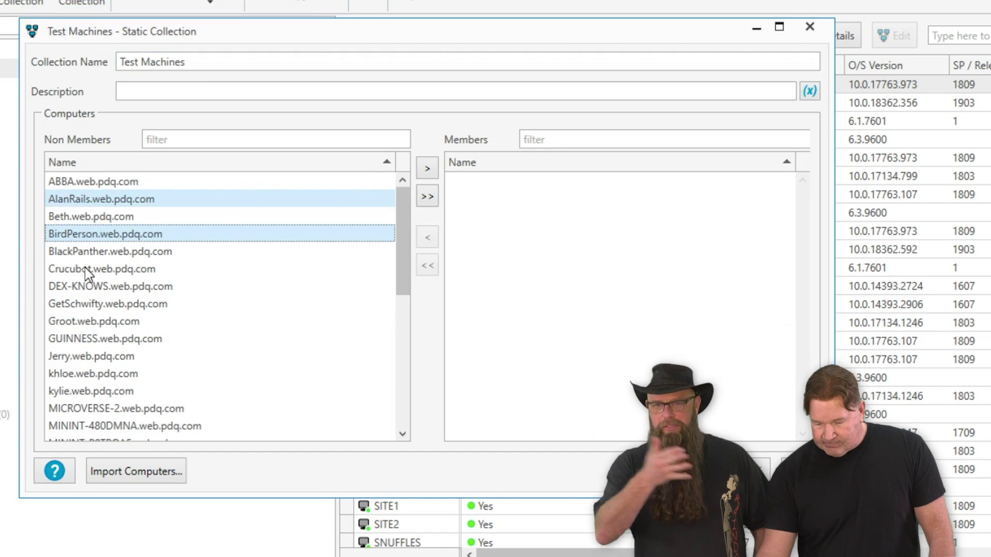
ctrl+click(90, 287)
ctrl+click(96, 339)
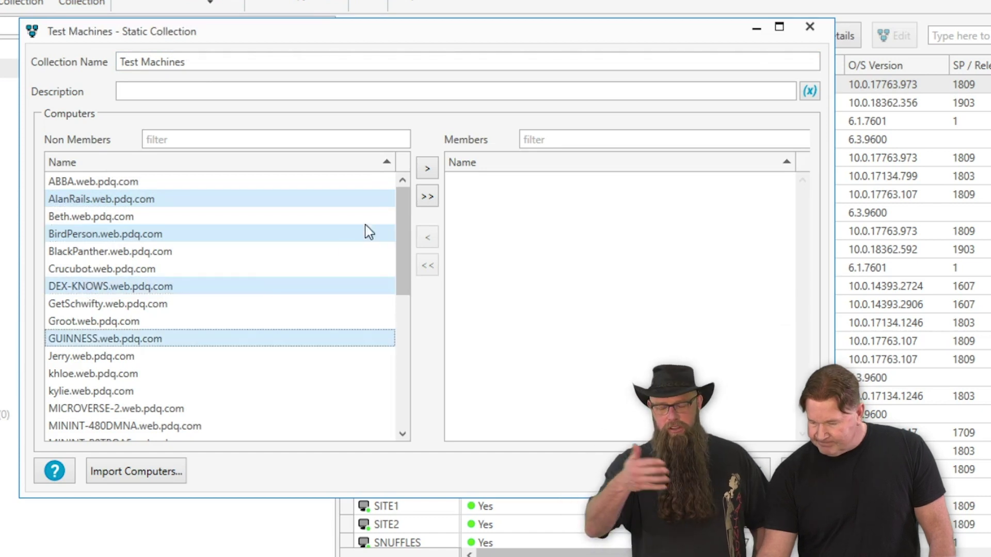
click(428, 167)
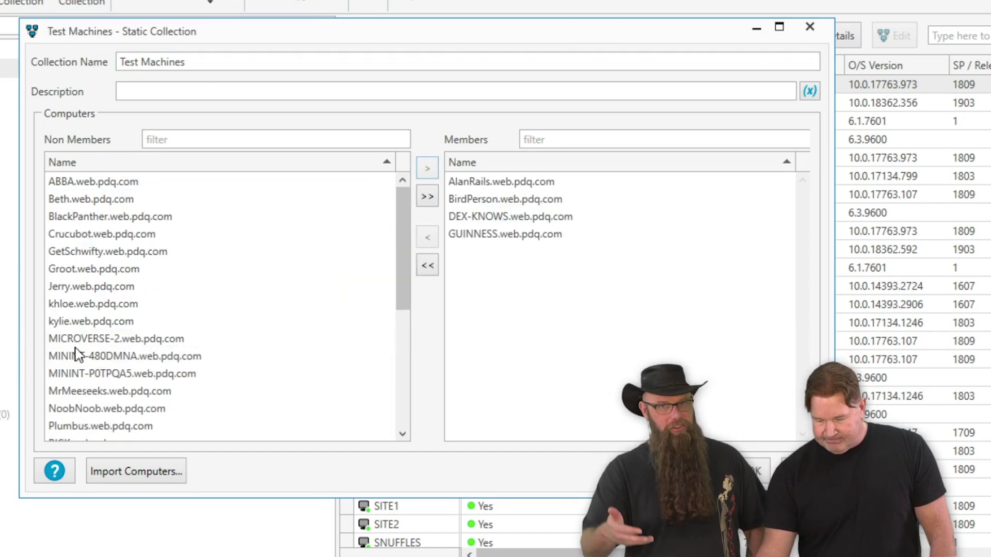
Add NoobNoob to the Test Machines collection and save it.
scroll(98, 324, down, 1)
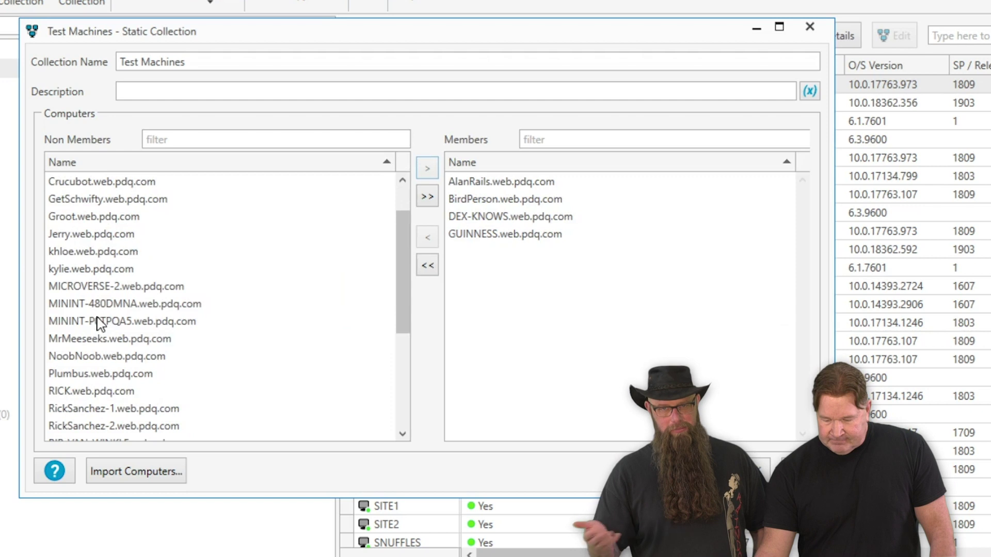
click(97, 357)
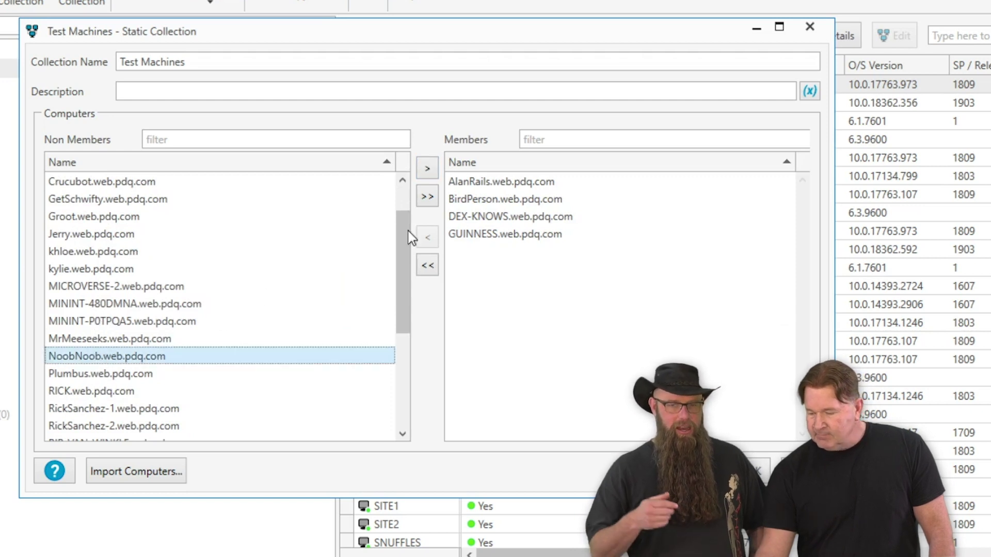
click(429, 167)
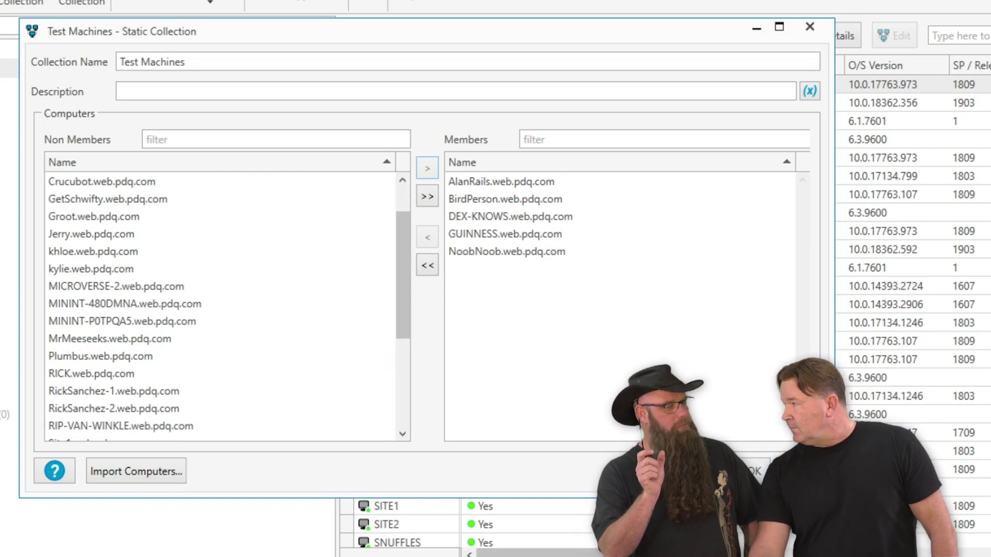
key(Tab)
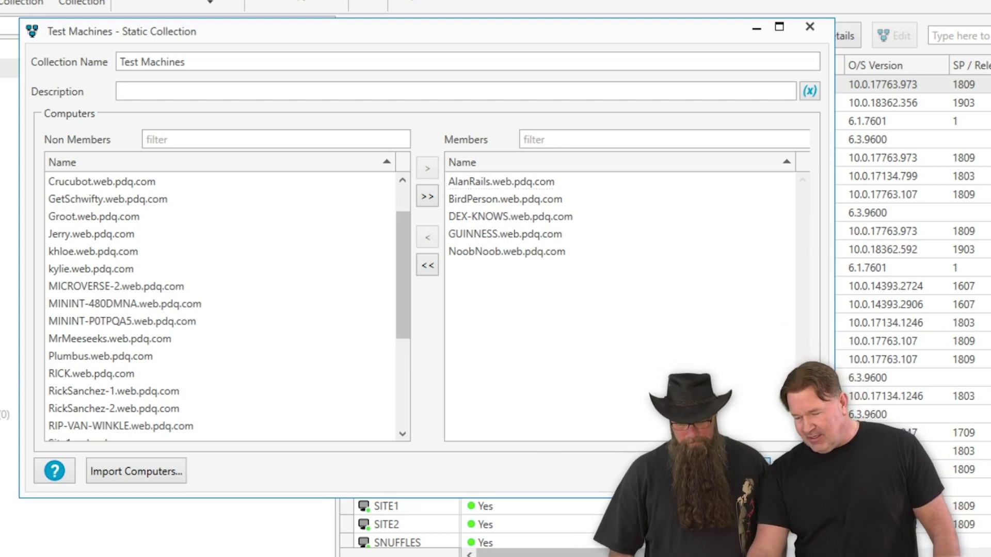
key(Return)
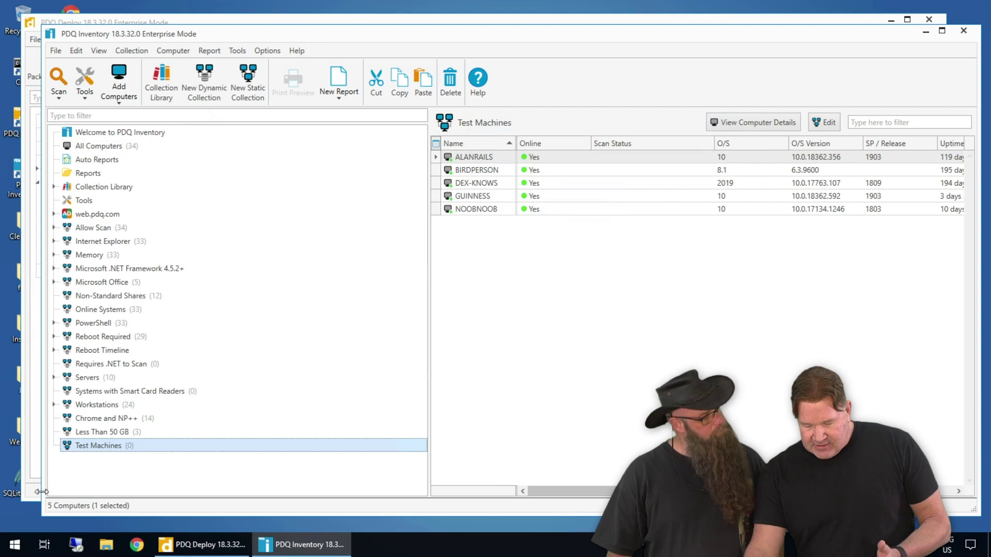
In PDQ Deploy, select the Google Chrome Enterprise package and review the Auto Download preferences.
click(203, 545)
click(113, 211)
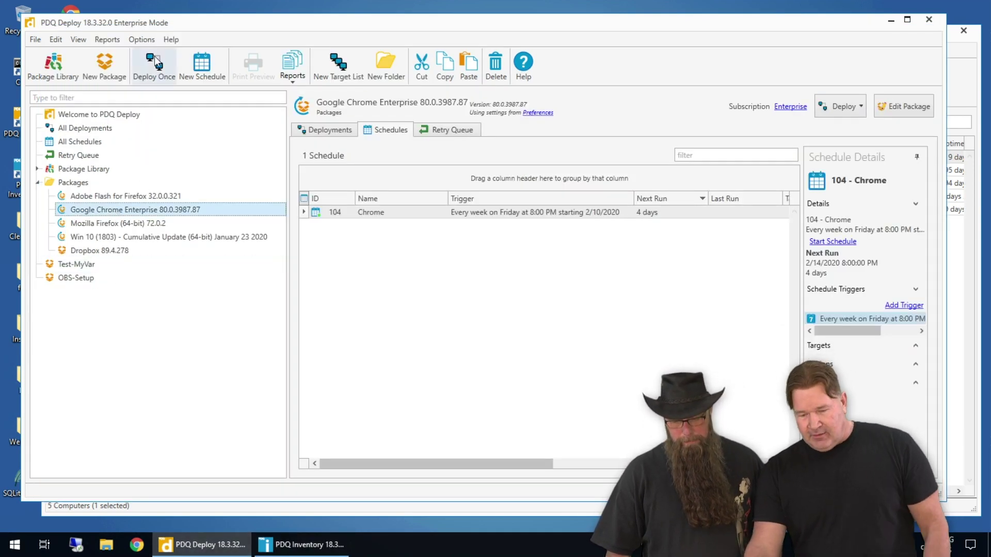
click(142, 40)
click(100, 136)
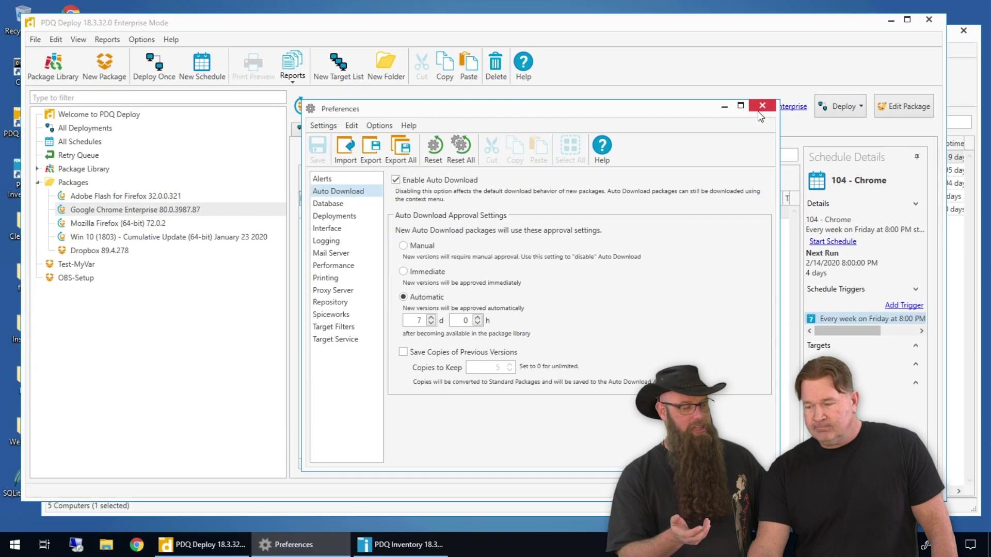
click(706, 34)
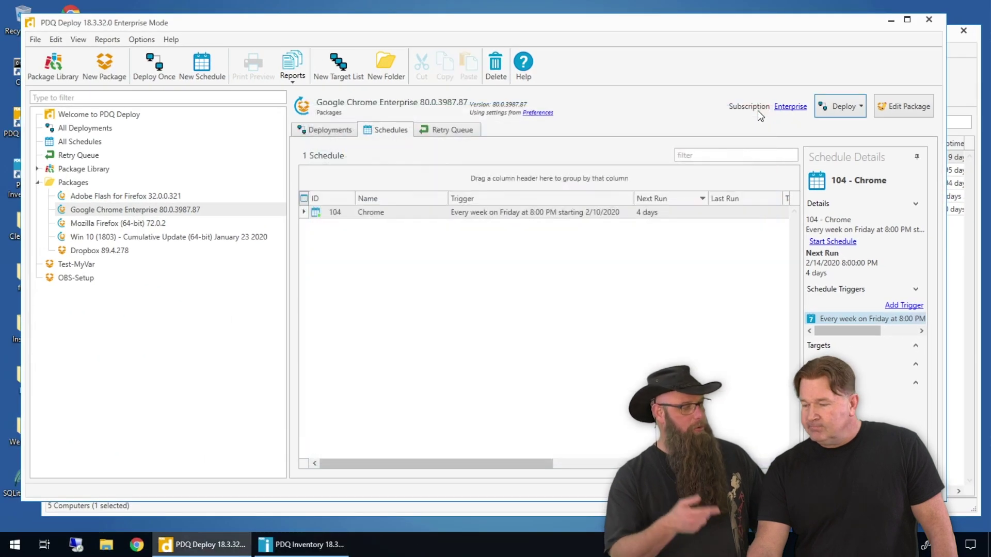
Download Google Chrome Enterprise from the Package Library as an auto download package.
click(81, 172)
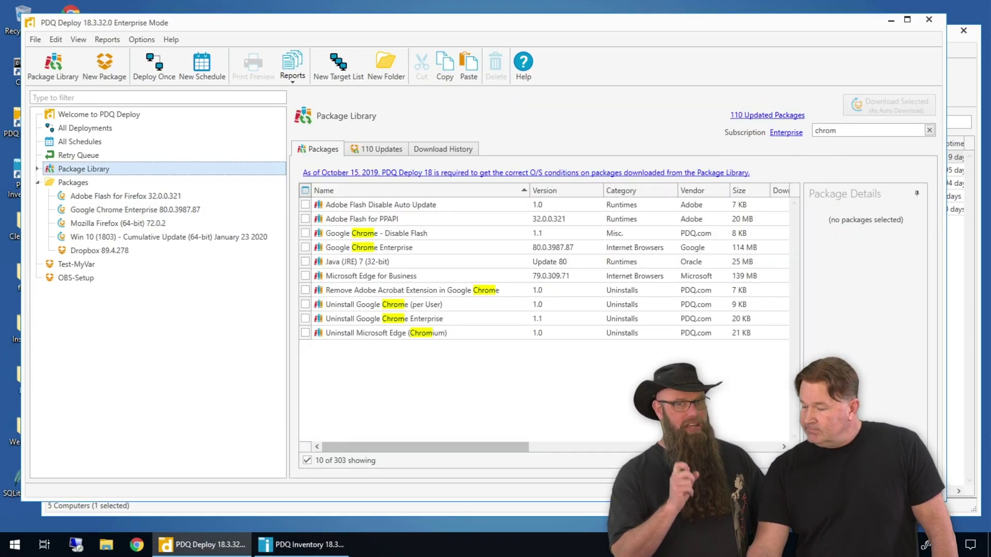
click(305, 247)
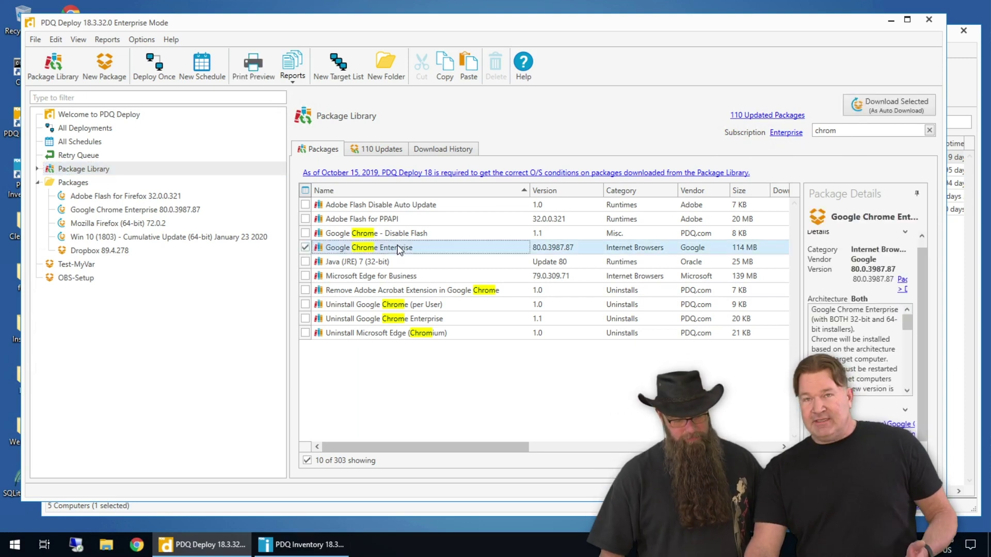
click(889, 108)
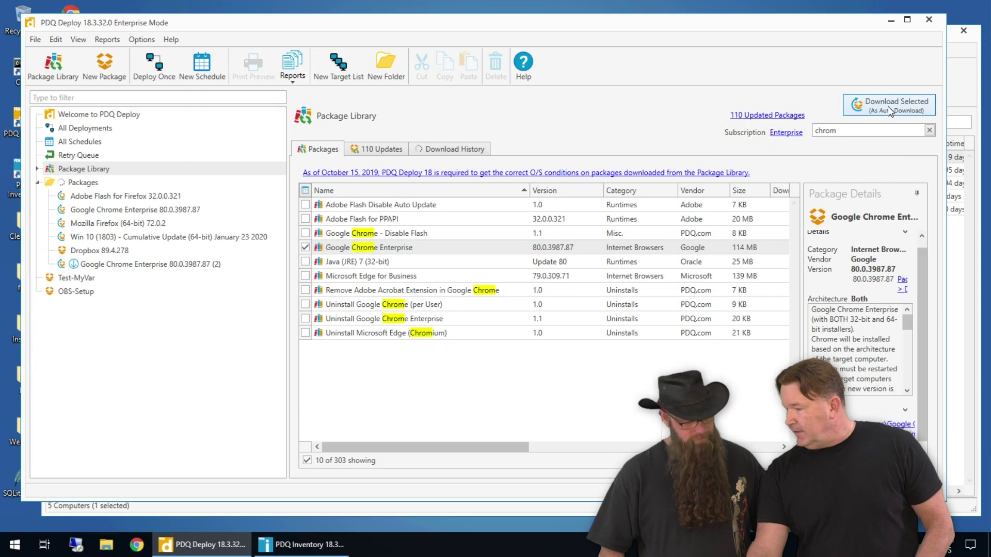
Rename the copied package to 'Google Chrome Enterprise 80.0.3987.87 - Test' and save it.
double_click(208, 265)
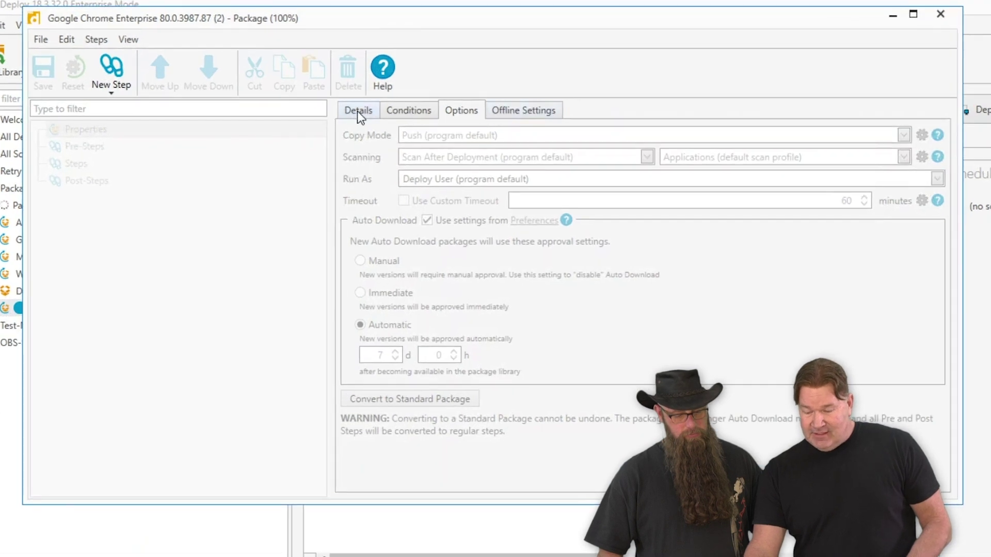
click(358, 111)
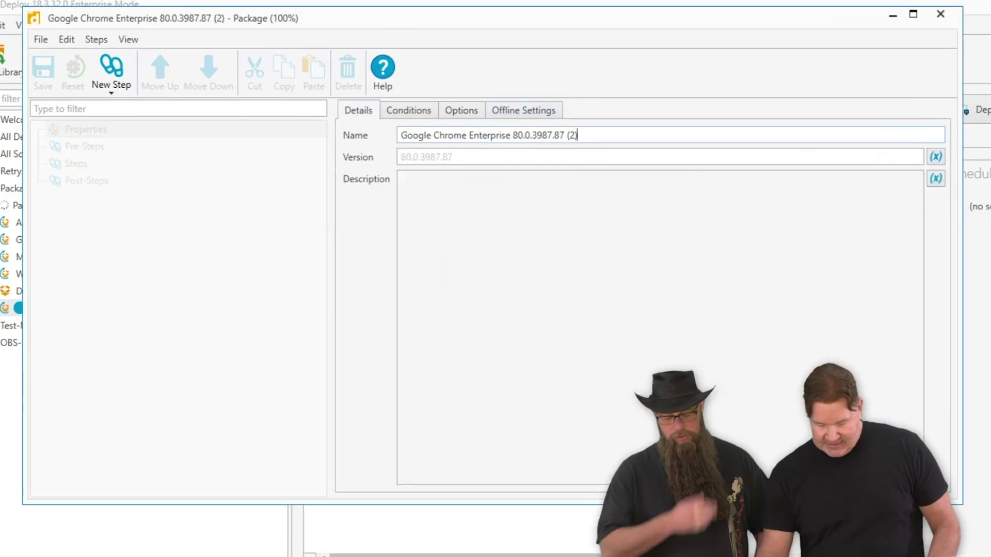
key(BackSpace)
key(BackSpace)
key(BackSpace)
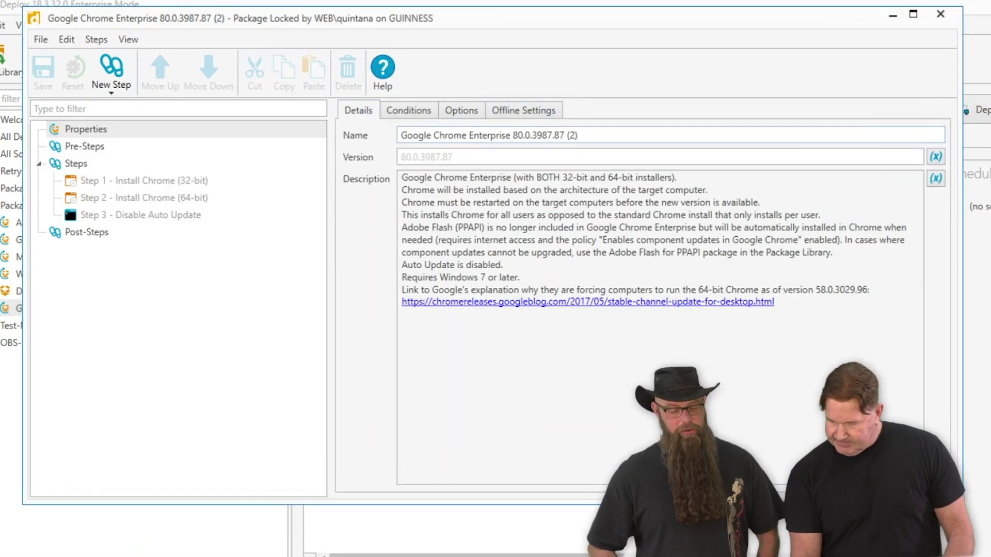
text(- Tes)
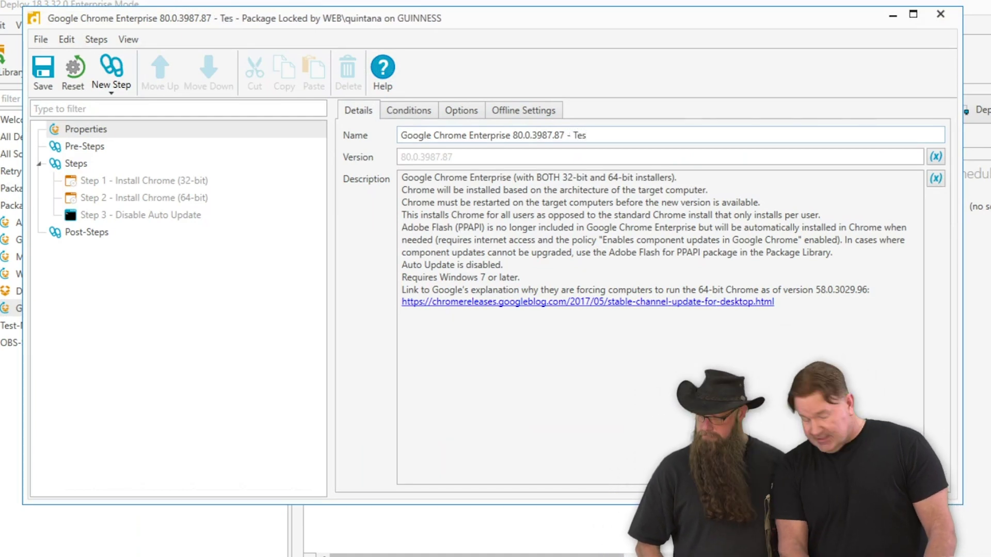
text(t)
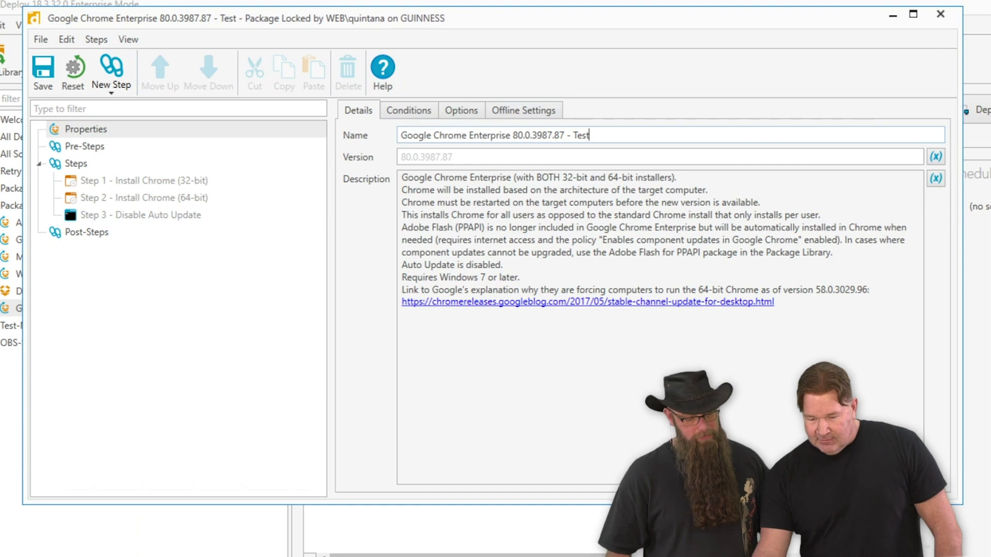
click(54, 74)
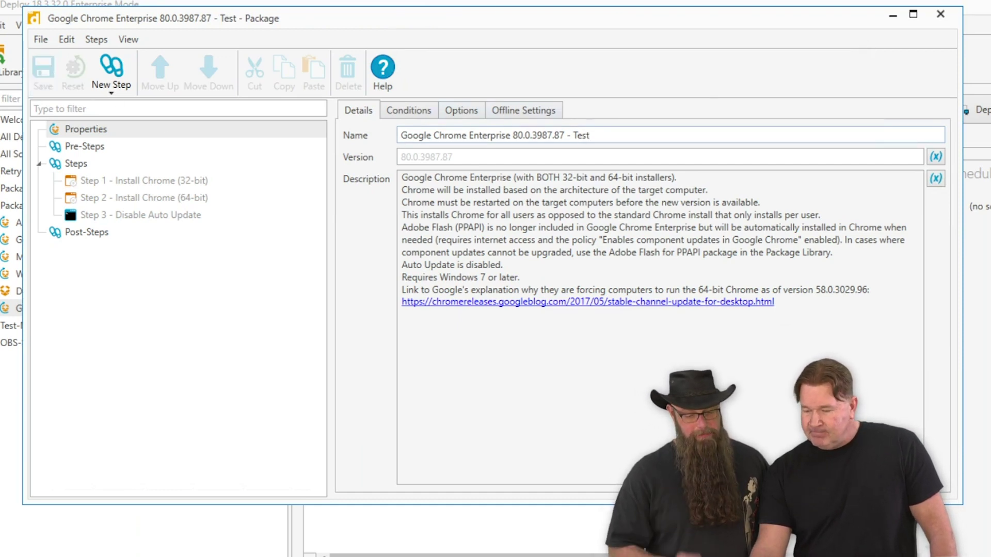
Override the preference defaults so new versions are approved Immediately, save, and close the package.
click(465, 110)
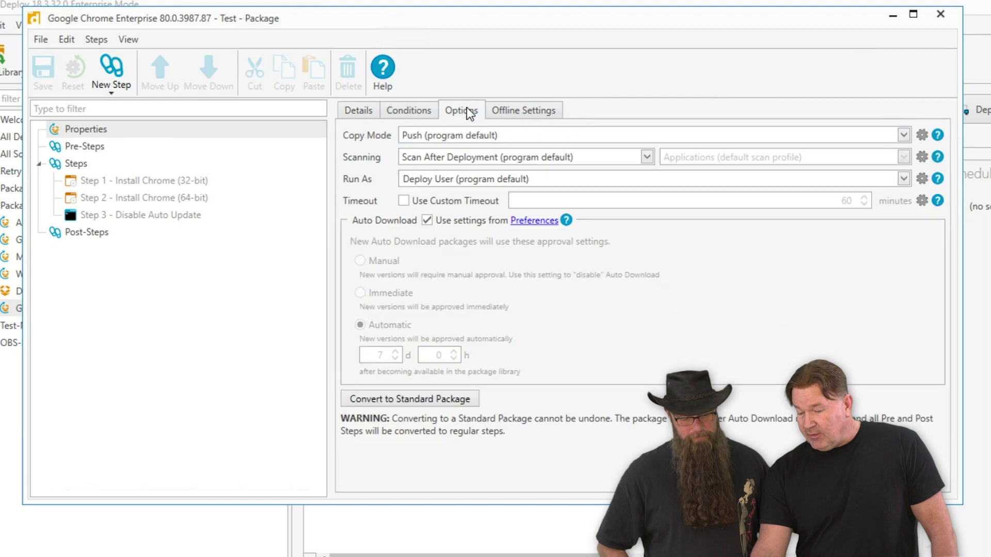
click(428, 222)
click(359, 293)
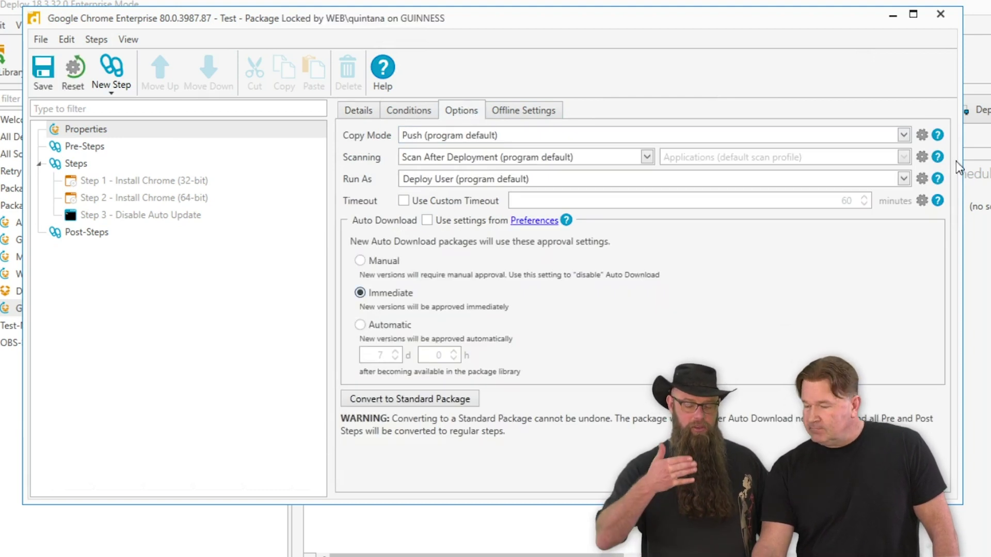
click(42, 73)
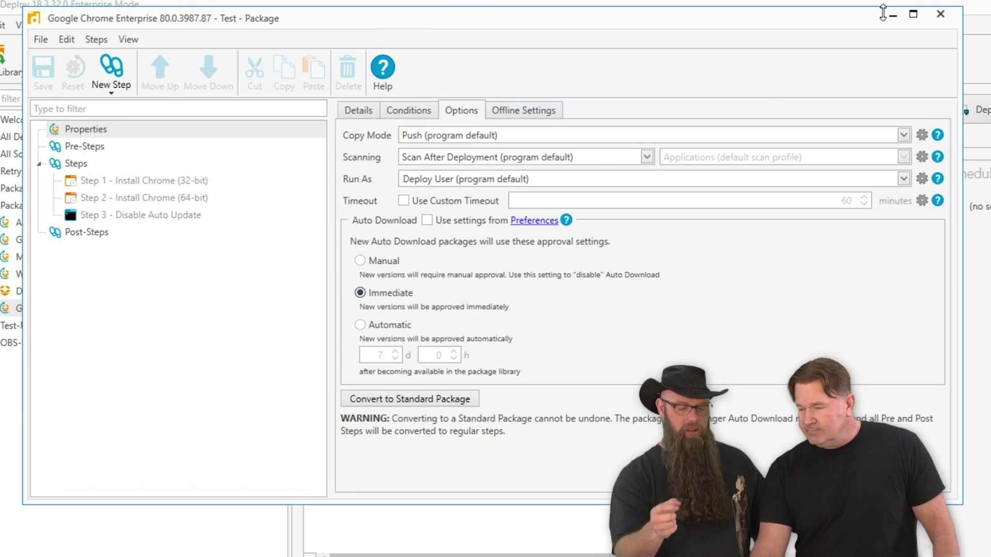
click(945, 16)
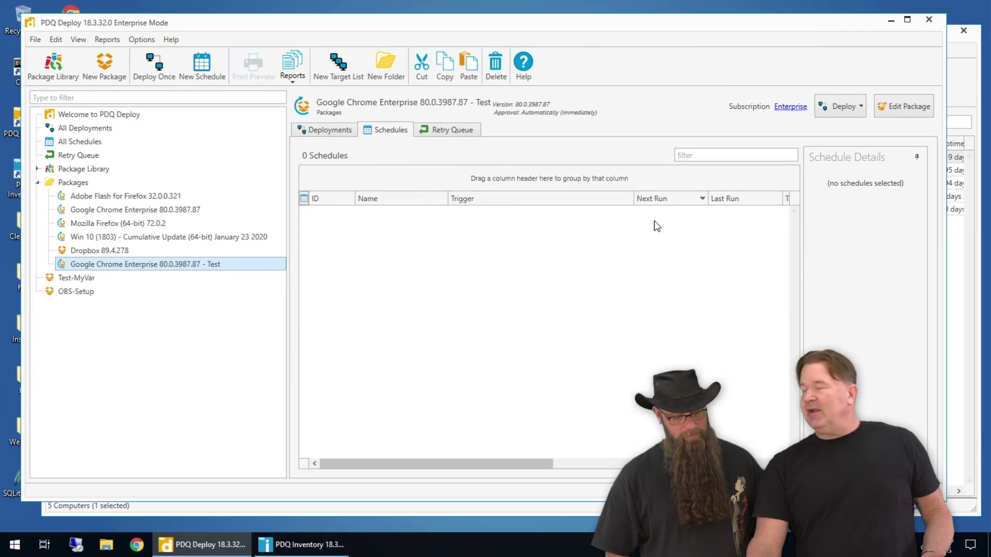
Create a package schedule named 'Chrome - Test' with a daily 8:00 PM trigger.
click(849, 108)
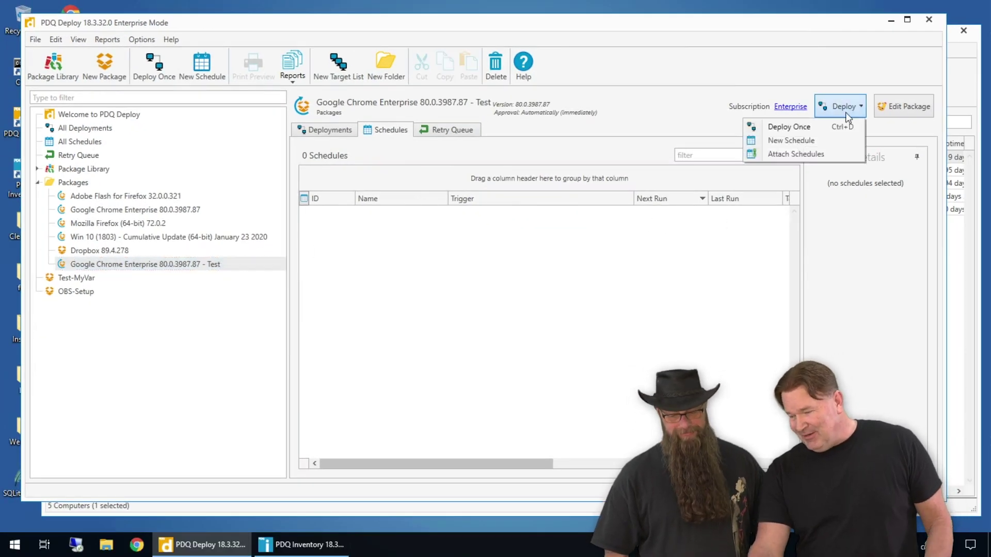
click(823, 139)
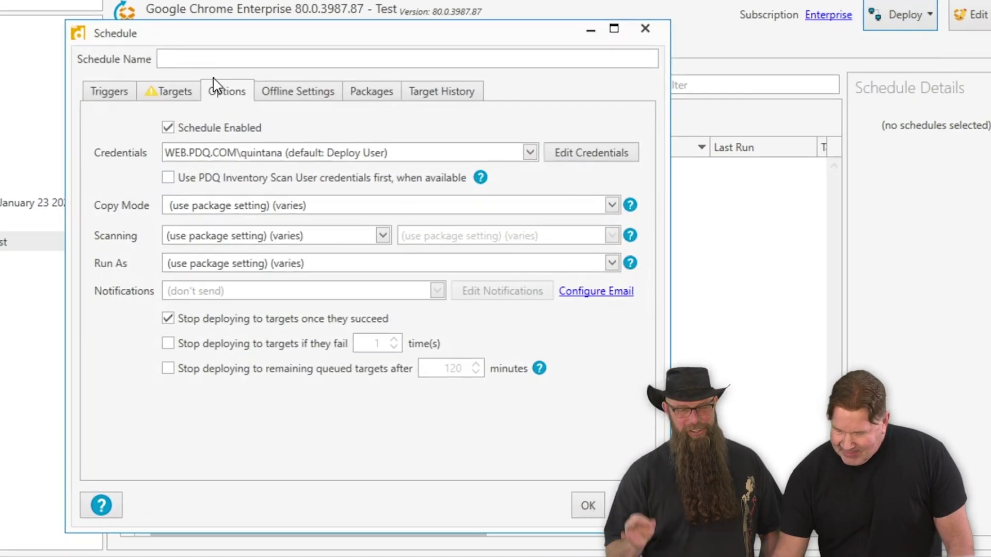
text(Chrome - Test)
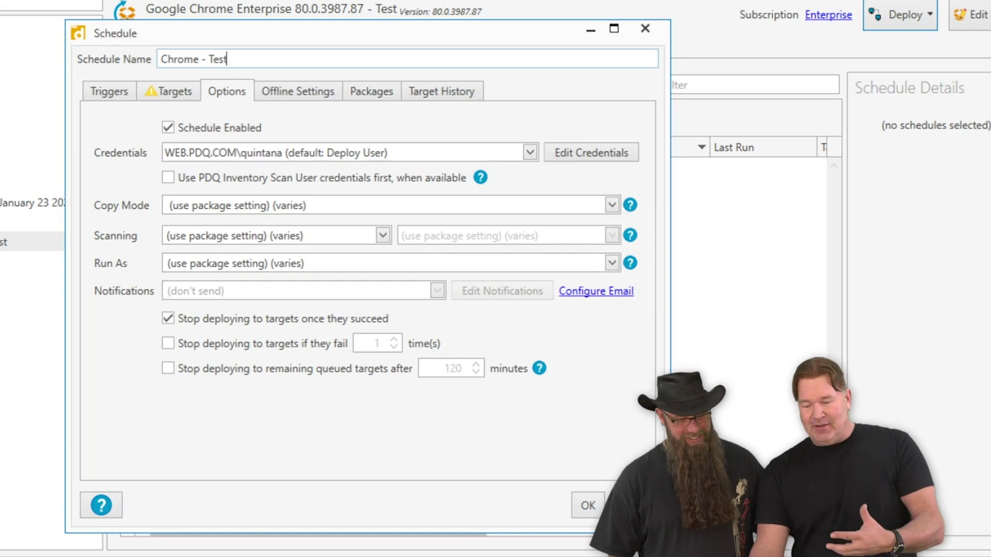
click(129, 92)
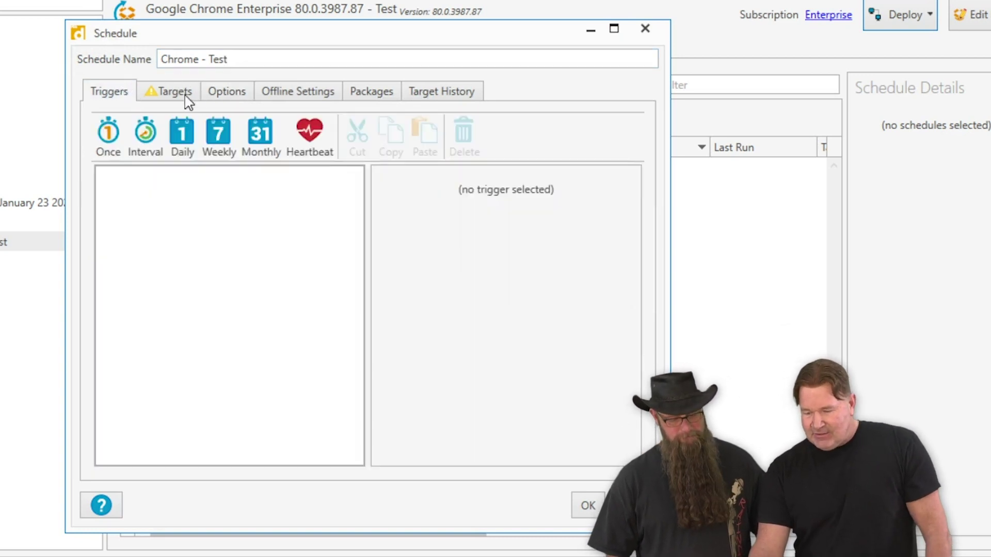
click(182, 135)
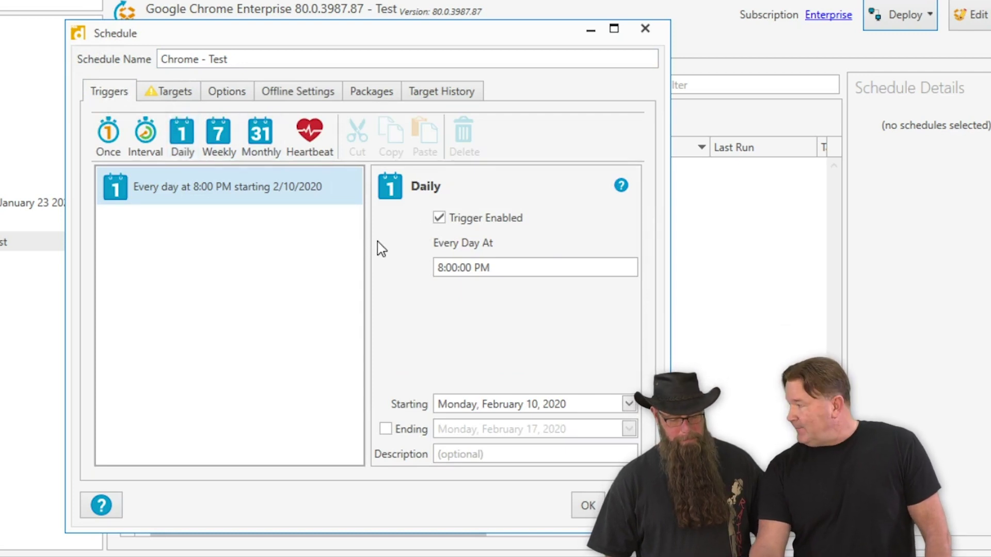
Target the schedule at the PDQ Inventory collection Test Machines.
click(183, 99)
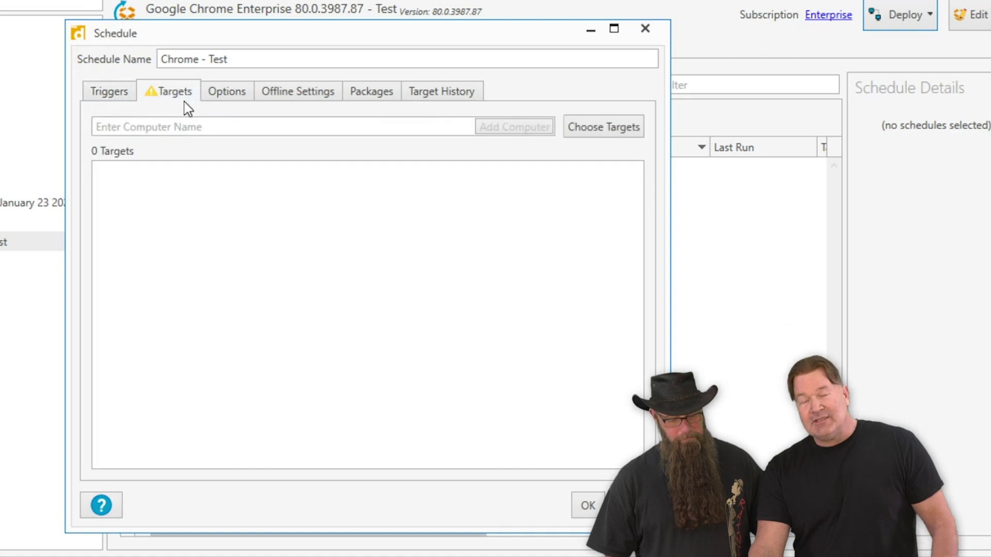
click(626, 128)
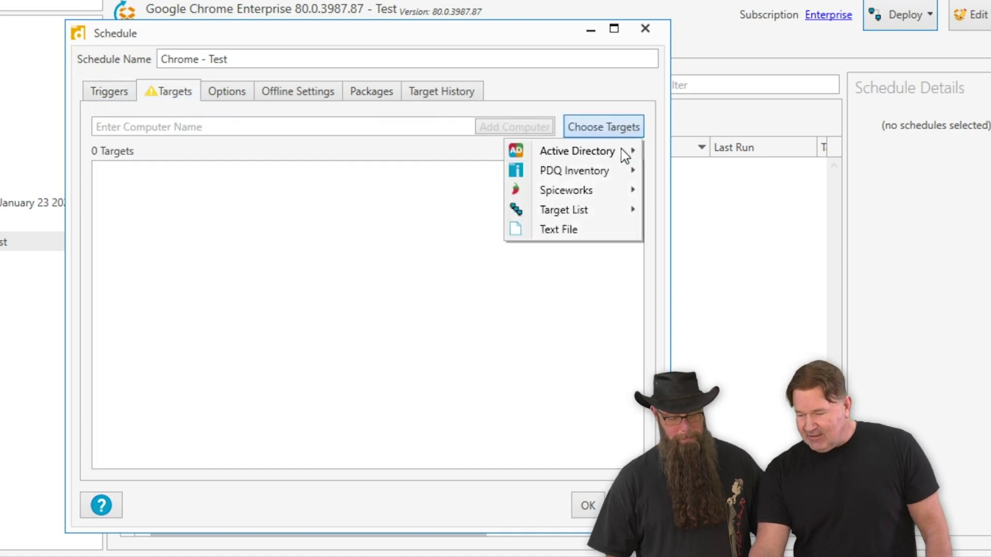
mouse_move(608, 172)
click(469, 172)
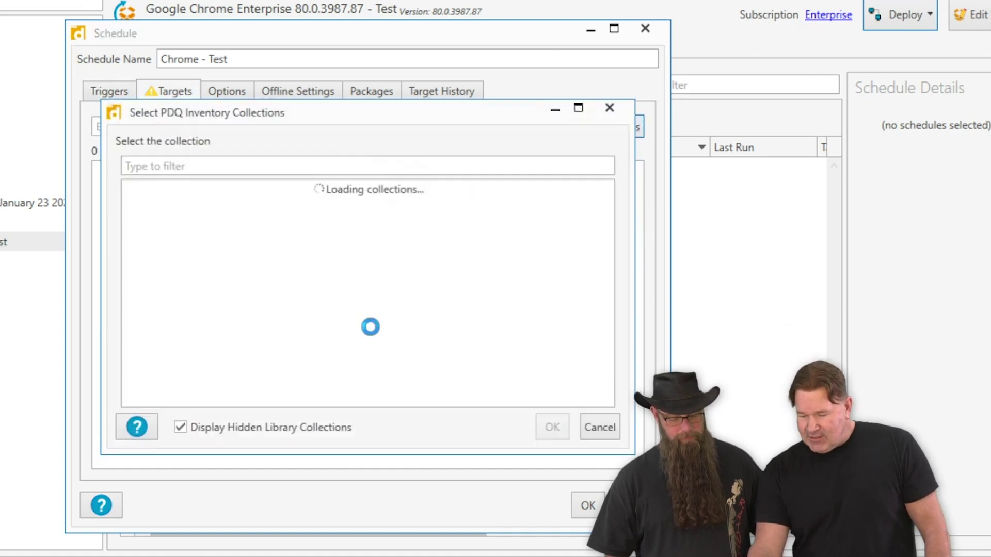
scroll(375, 334, down, 15)
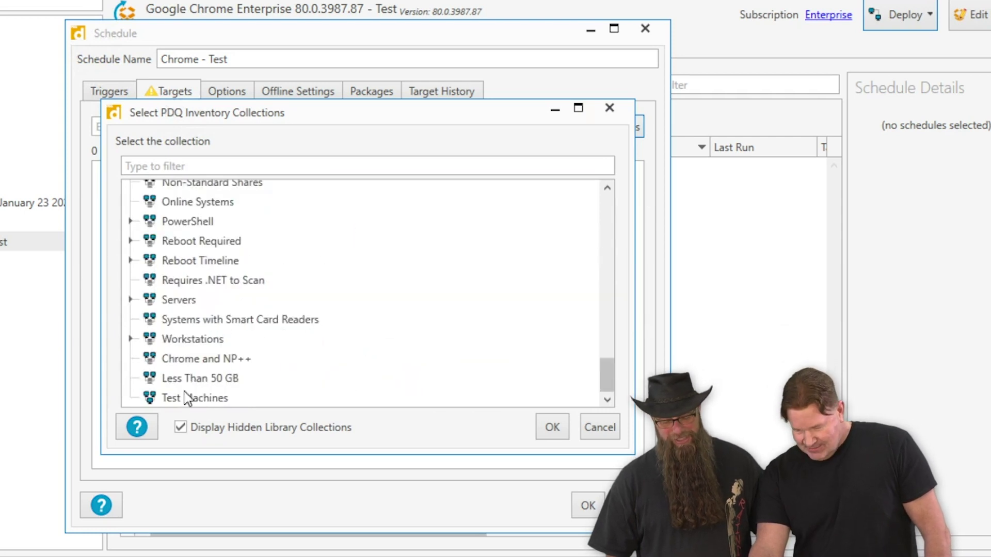
click(193, 400)
click(550, 431)
click(217, 96)
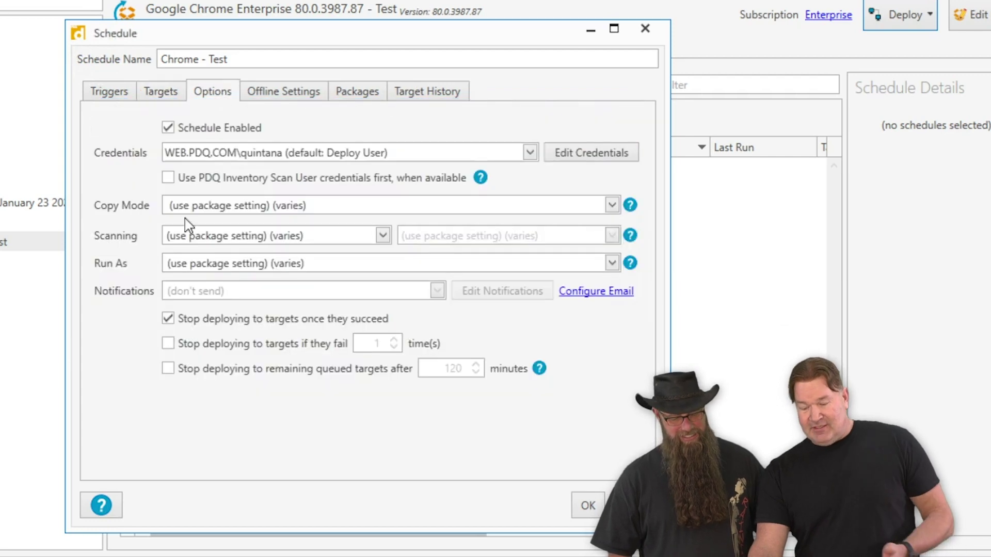
Save the Chrome - Test schedule, creating schedule 105.
click(588, 503)
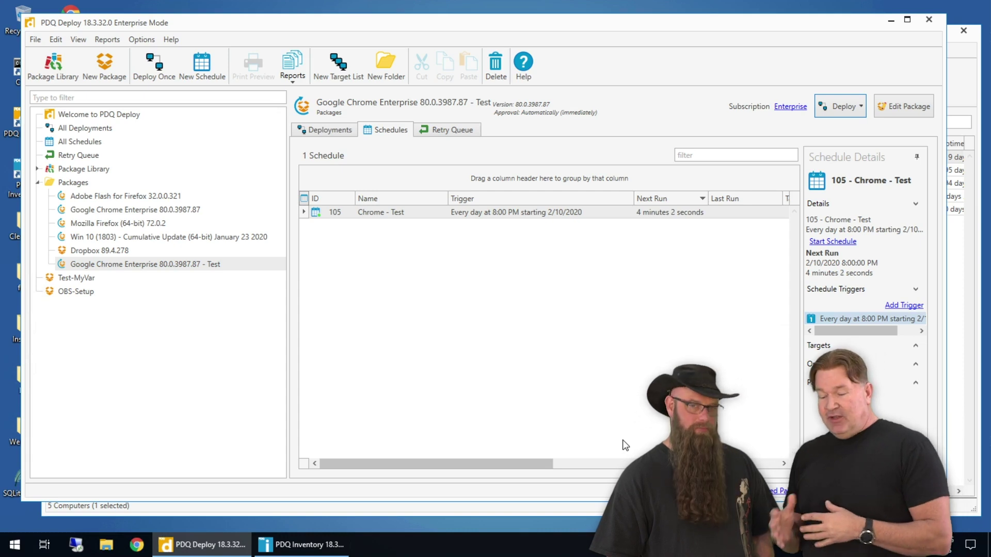
Disable the weekly Chrome schedule 104 from the All Schedules list.
click(89, 143)
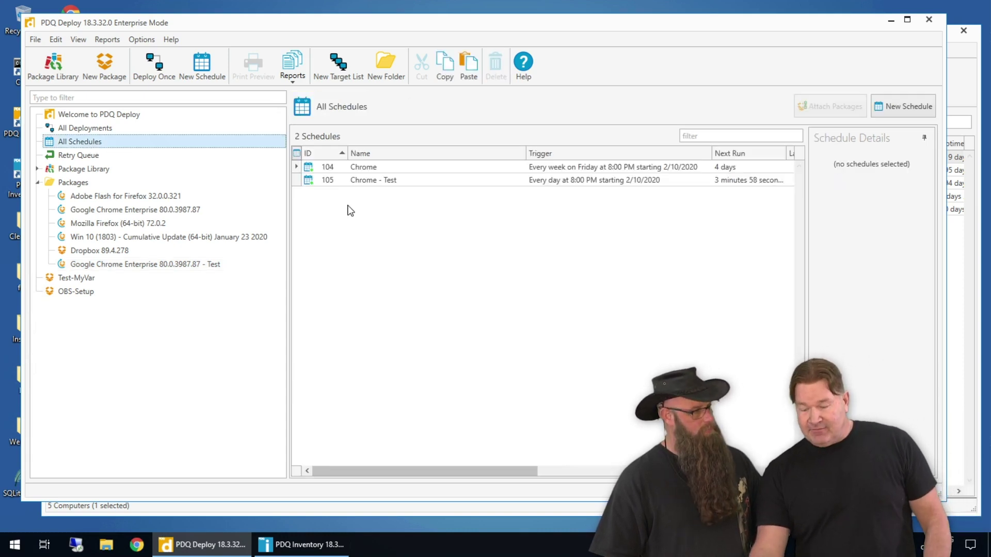
click(334, 173)
right_click(334, 172)
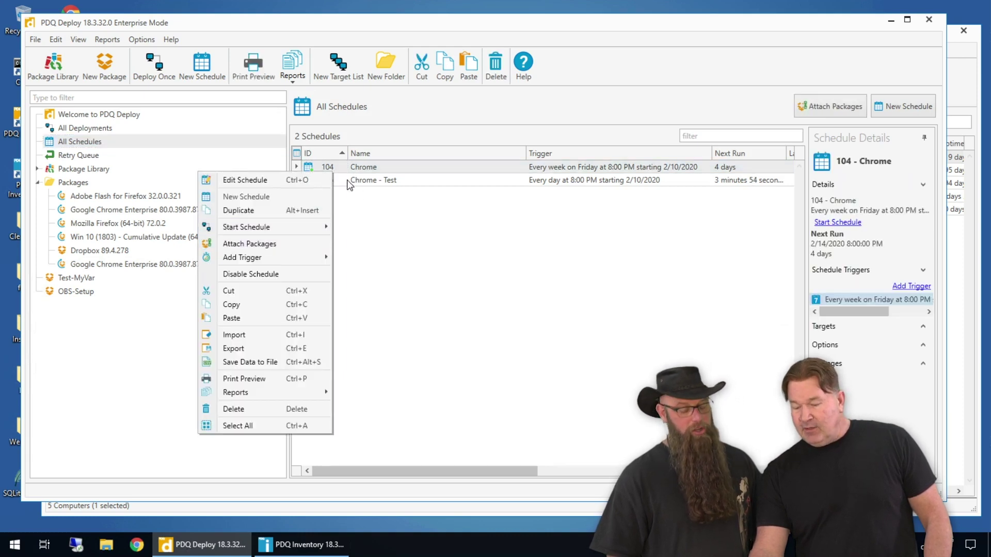
click(268, 274)
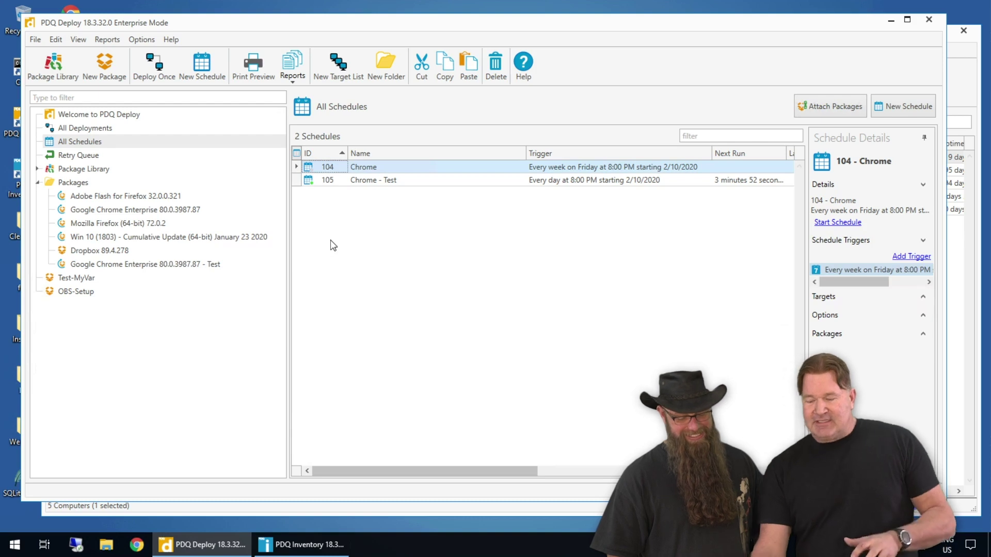